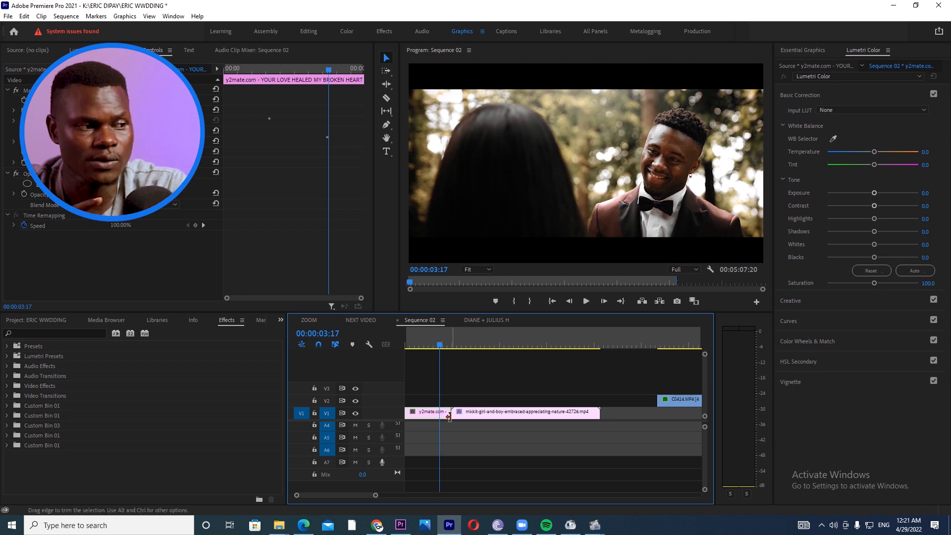
Scrub and play through the first two clips in Sequence 02 to compare the wedding shot's colors with the forest couple's.
{"action": "left_click_drag", "start_coordinate": [443, 345], "coordinate": [431, 355]}
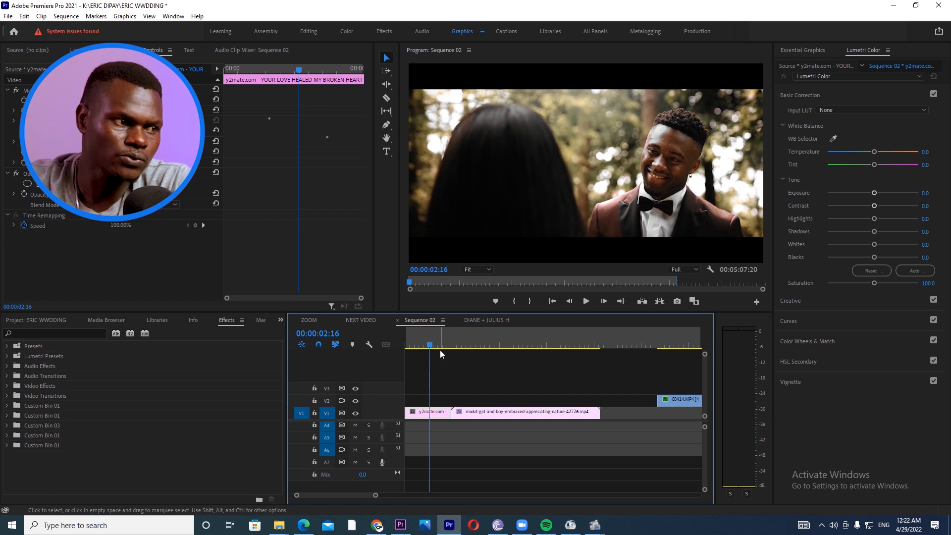
{"action": "left_click_drag", "start_coordinate": [440, 345], "coordinate": [424, 346]}
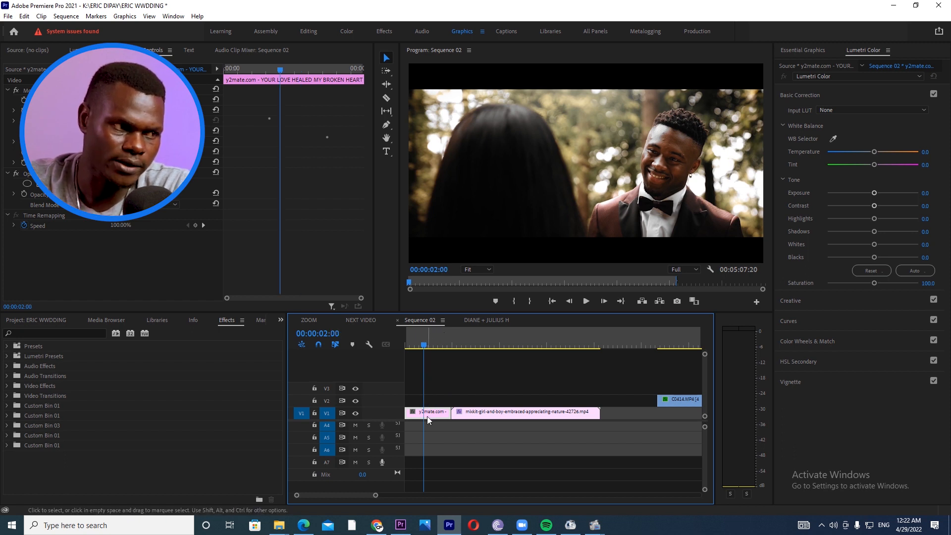
{"action": "left_click", "coordinate": [438, 347]}
{"action": "left_click_drag", "start_coordinate": [439, 348], "coordinate": [429, 352]}
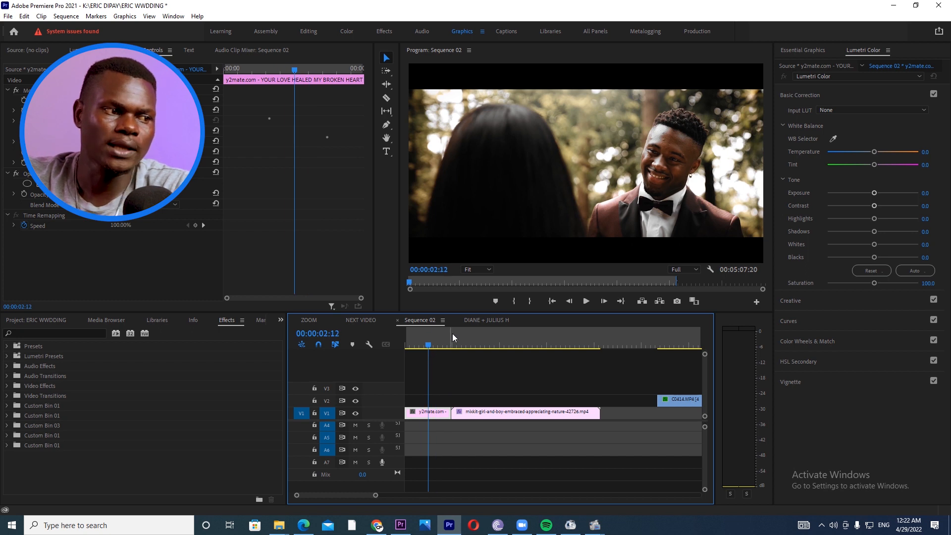
{"action": "left_click", "coordinate": [505, 339]}
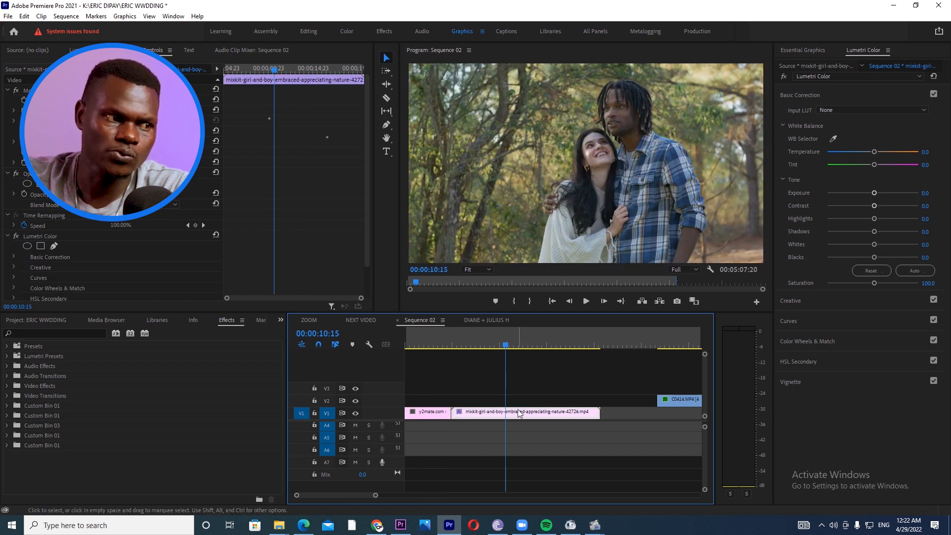
{"action": "left_click_drag", "start_coordinate": [516, 347], "coordinate": [489, 367]}
{"action": "key", "text": "space"}
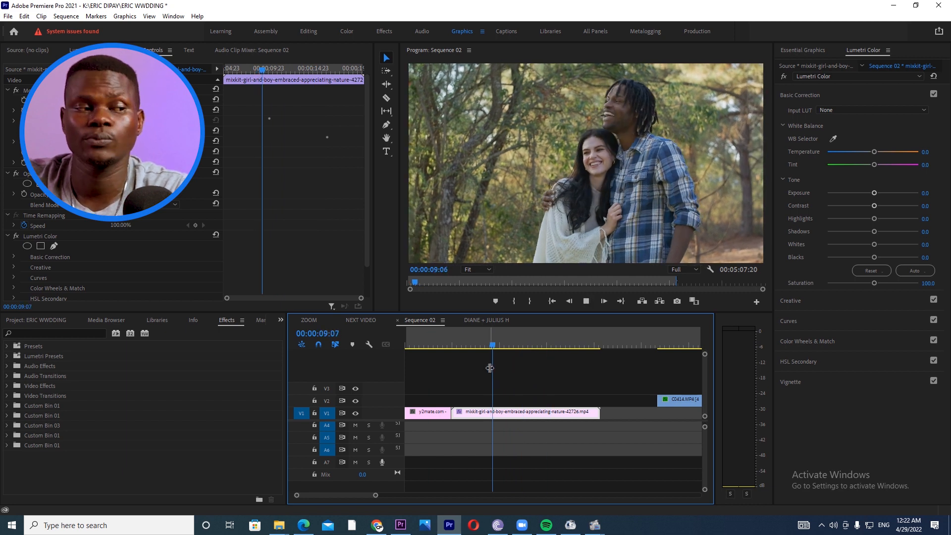
{"action": "key", "text": "space"}
{"action": "left_click", "coordinate": [425, 346]}
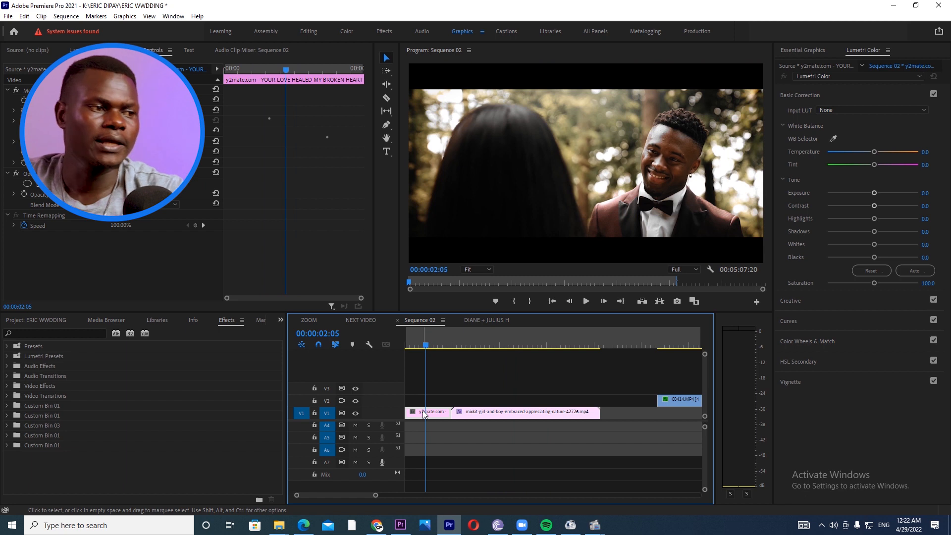
{"action": "left_click_drag", "start_coordinate": [435, 344], "coordinate": [424, 364]}
{"action": "key", "text": "space"}
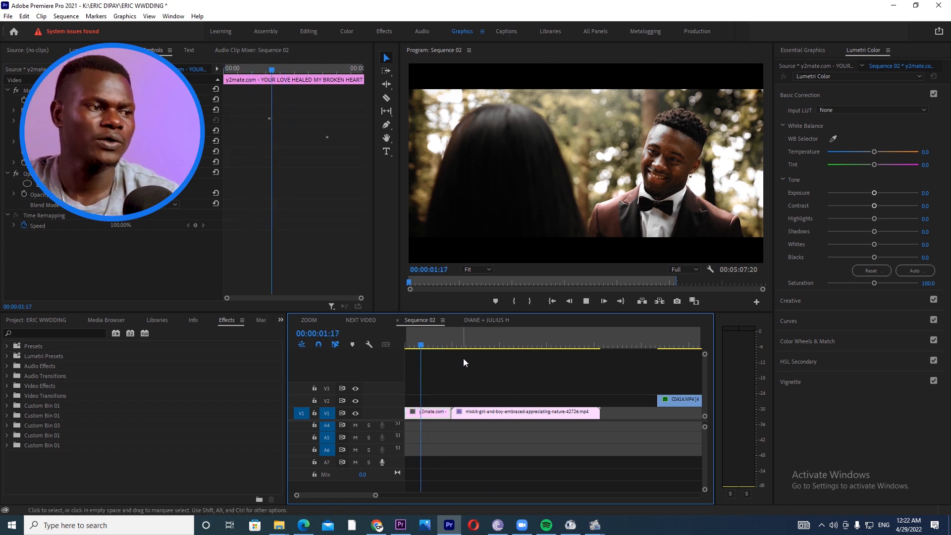
{"action": "key", "text": "space"}
{"action": "key", "text": "space"}
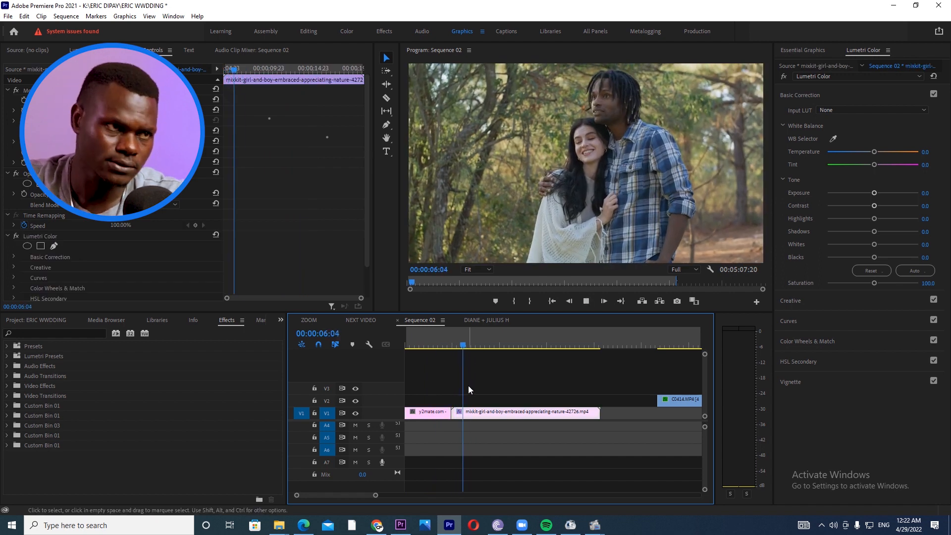
{"action": "key", "text": "space"}
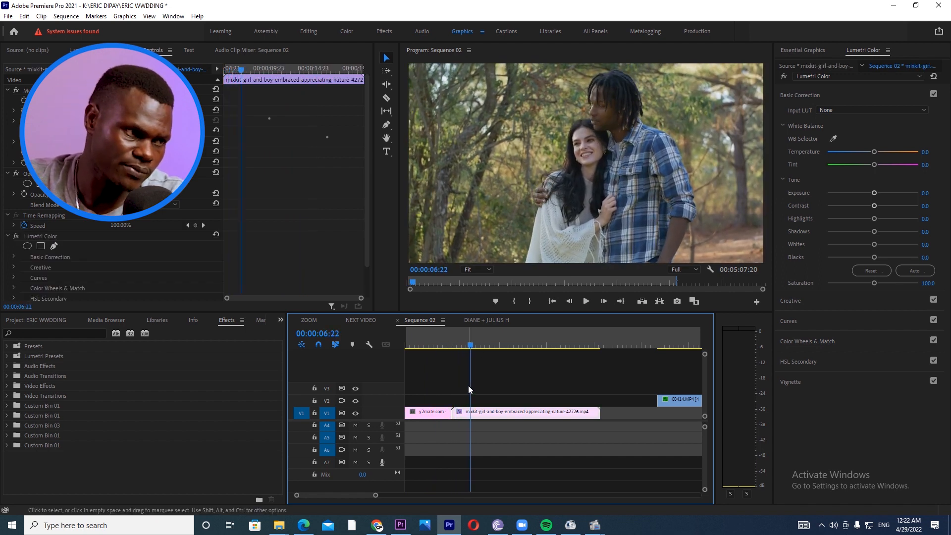
{"action": "left_click", "coordinate": [424, 344]}
{"action": "left_click_drag", "start_coordinate": [429, 345], "coordinate": [490, 368]}
{"action": "key", "text": "space"}
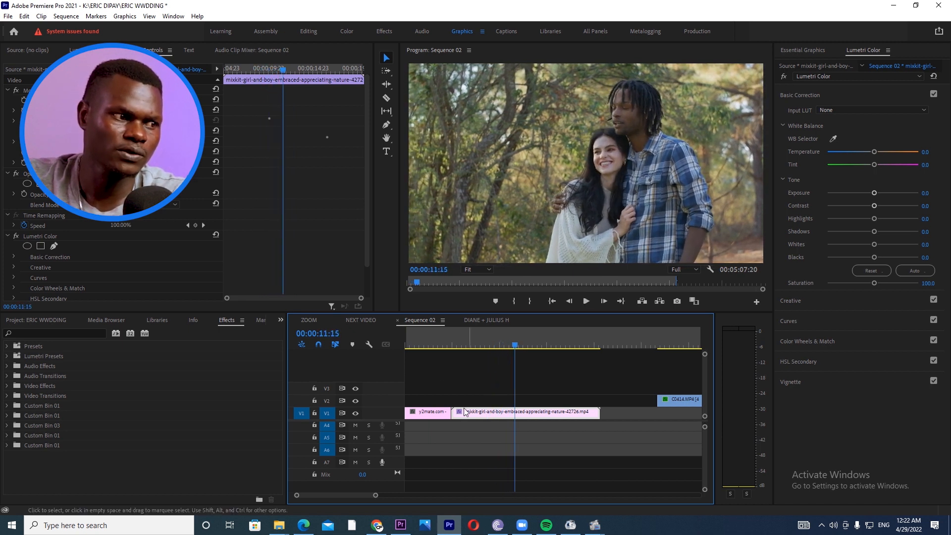
{"action": "left_click", "coordinate": [425, 345]}
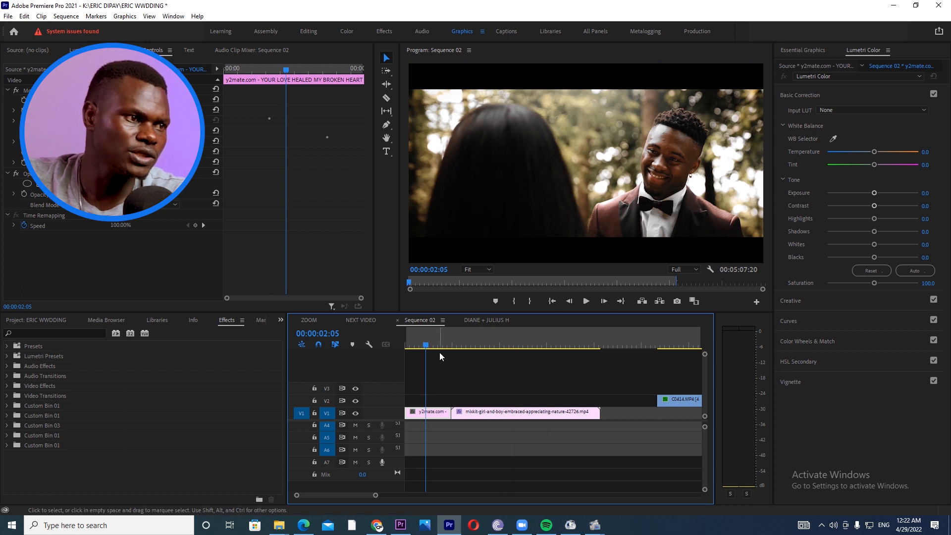
{"action": "left_click_drag", "start_coordinate": [435, 344], "coordinate": [413, 368]}
{"action": "key", "text": "space"}
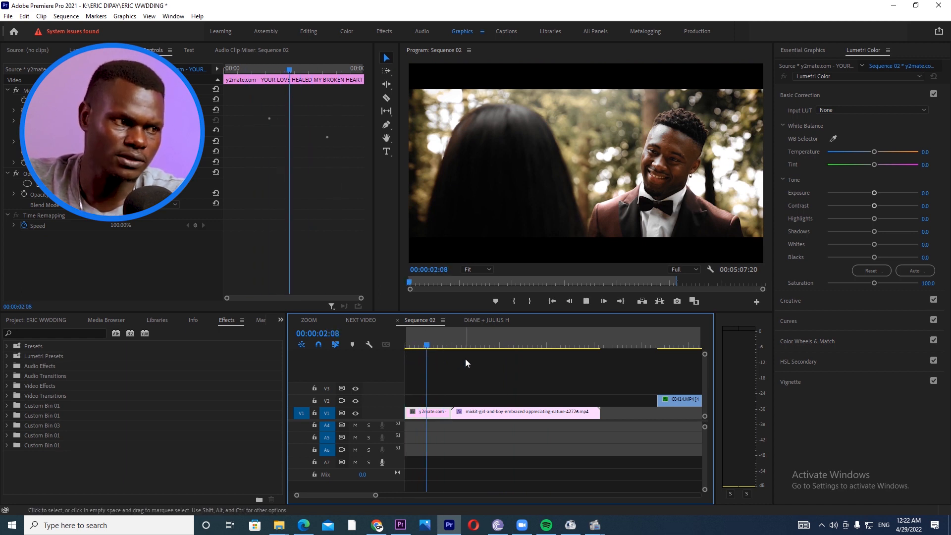
{"action": "left_click", "coordinate": [474, 344]}
{"action": "left_click_drag", "start_coordinate": [476, 343], "coordinate": [456, 345]}
{"action": "key", "text": "space"}
{"action": "key", "text": "space"}
{"action": "left_click", "coordinate": [425, 345]}
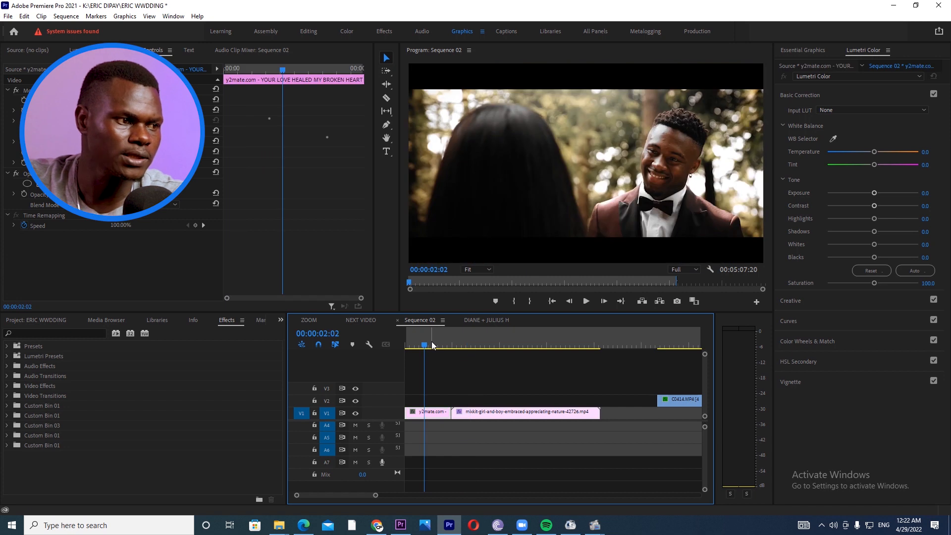
{"action": "left_click_drag", "start_coordinate": [428, 346], "coordinate": [423, 349]}
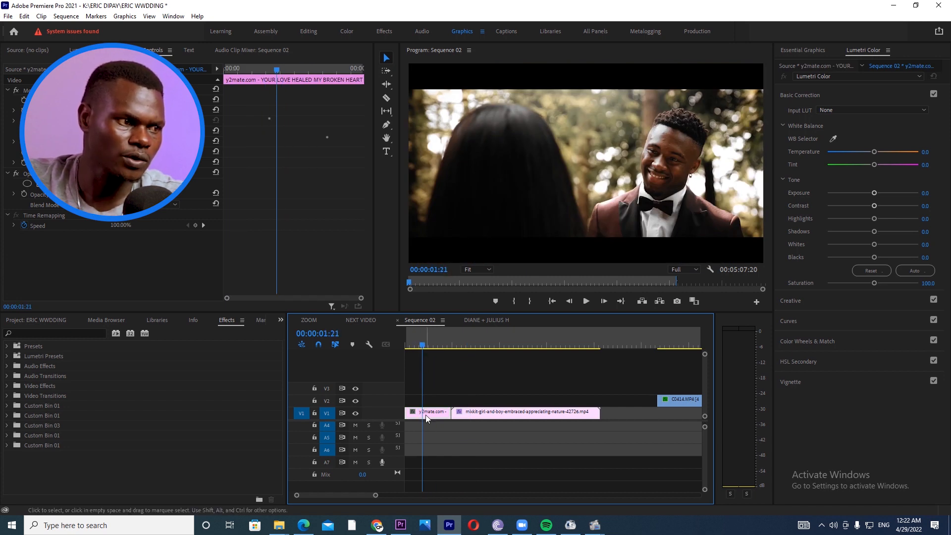
{"action": "left_click_drag", "start_coordinate": [425, 344], "coordinate": [486, 345]}
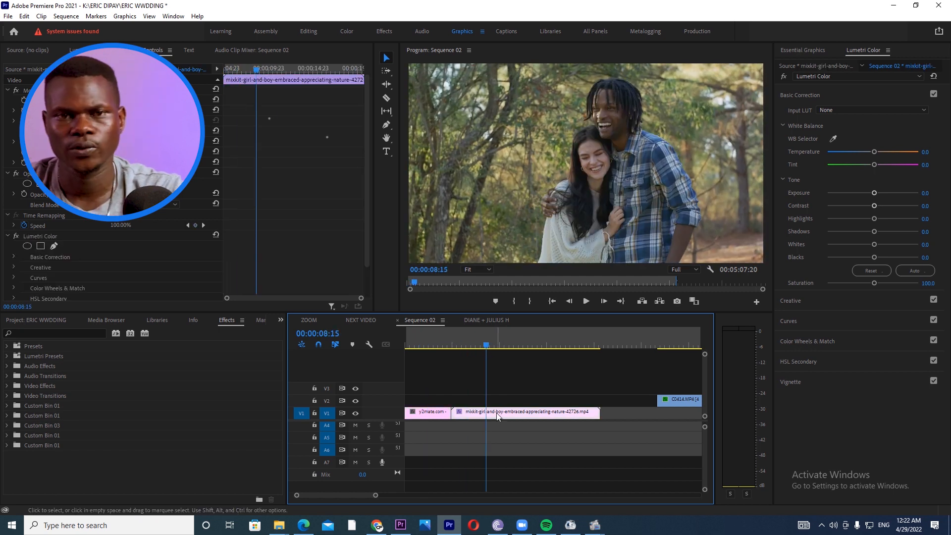
{"action": "left_click_drag", "start_coordinate": [485, 341], "coordinate": [492, 344]}
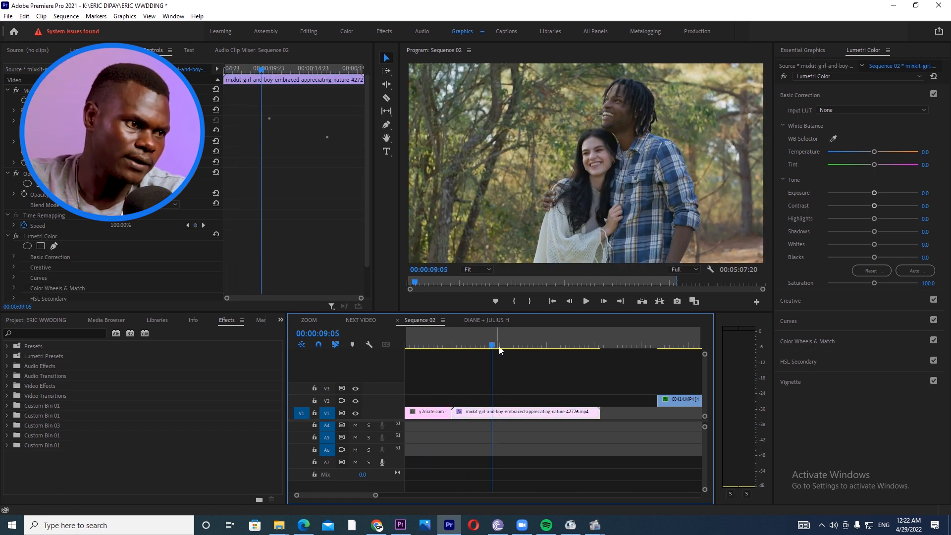
Select the mixkit couple clip and show it beside the reference frame in the color match Comparison View.
{"action": "left_click", "coordinate": [509, 370]}
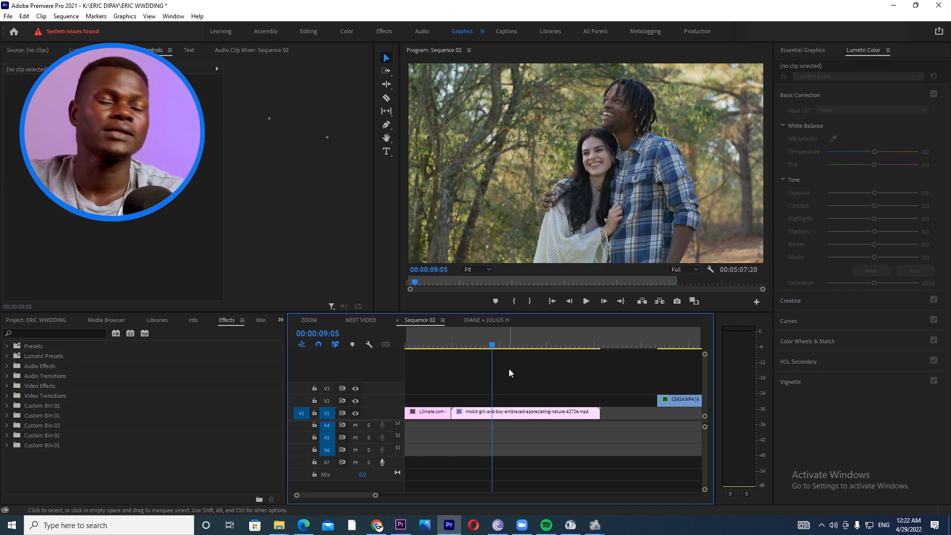
{"action": "left_click", "coordinate": [492, 415]}
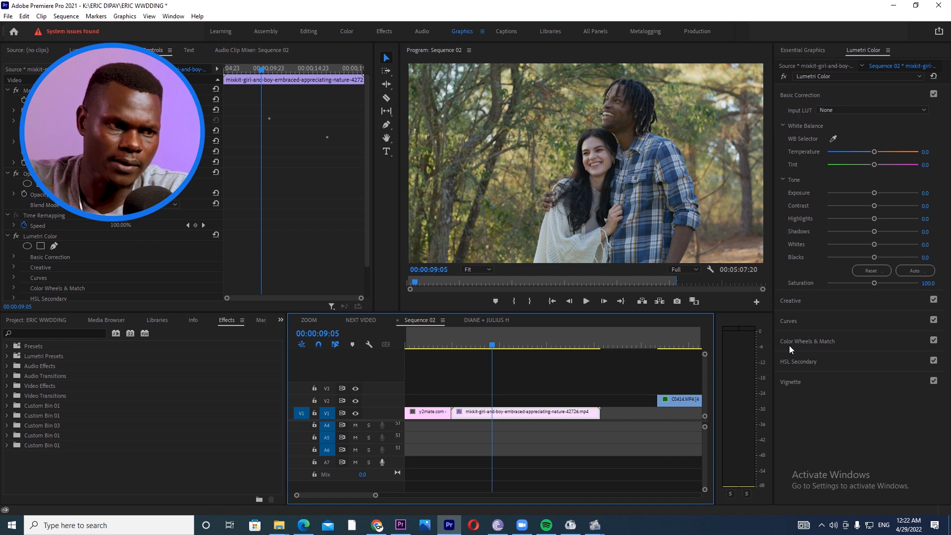
{"action": "left_click", "coordinate": [804, 342]}
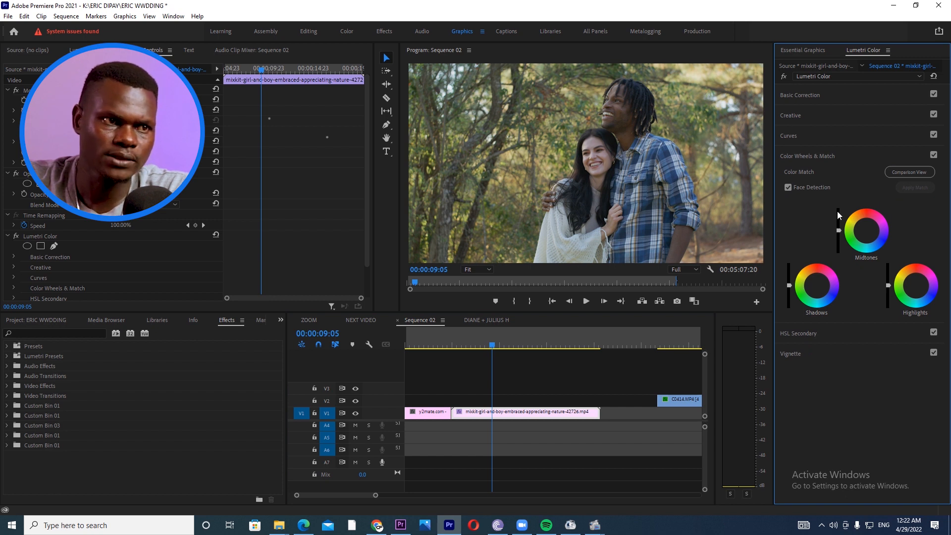
{"action": "left_click", "coordinate": [905, 172]}
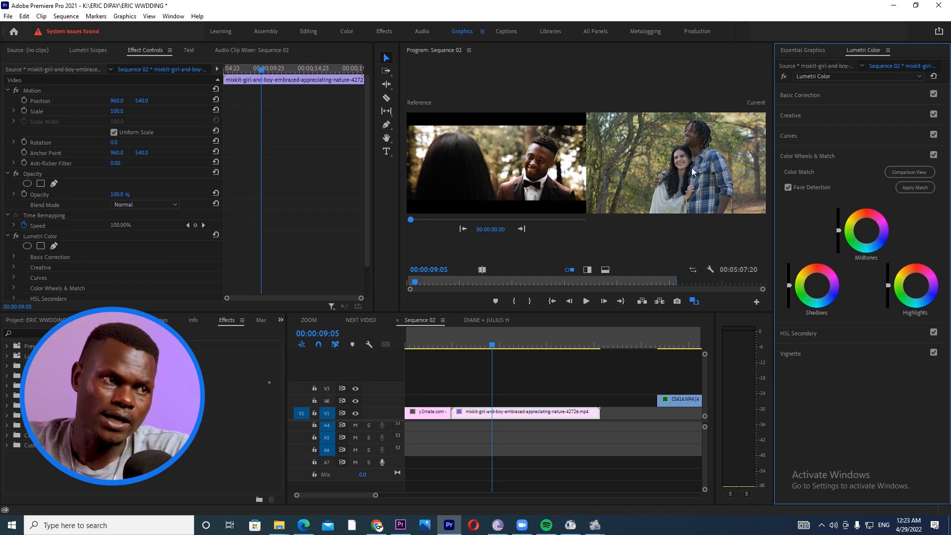
Move the playhead to 00:00:11:10 on the couple clip and apply the color match with face detection on.
{"action": "left_click_drag", "start_coordinate": [492, 345], "coordinate": [484, 355]}
{"action": "left_click", "coordinate": [513, 346]}
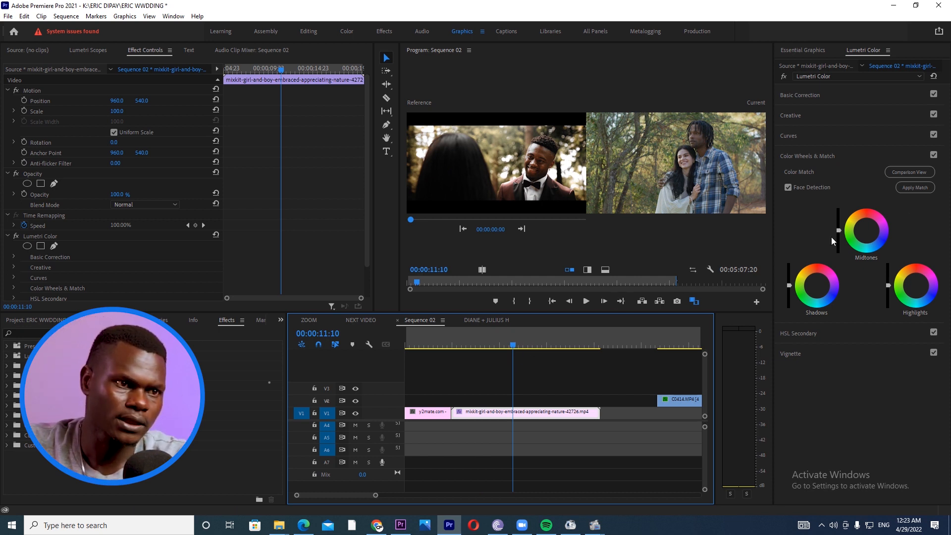
{"action": "left_click", "coordinate": [913, 188]}
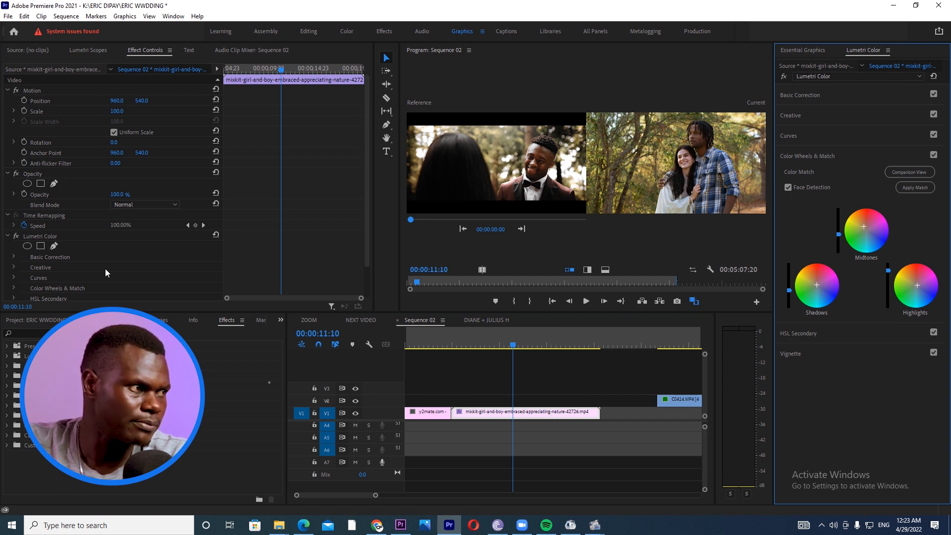
Compare the couple clip with its Lumetri Color effect off and on, and review the matched footage against the reference.
{"action": "left_click", "coordinate": [16, 237]}
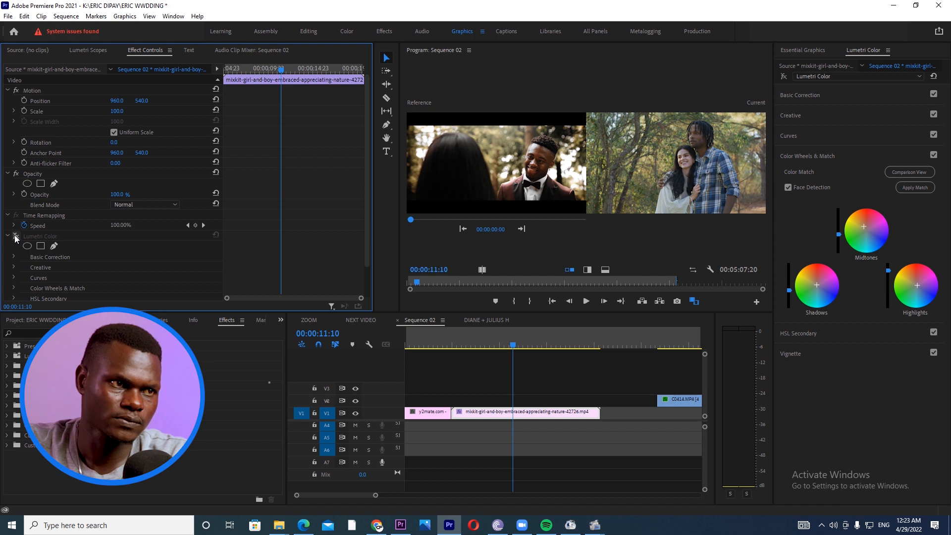
{"action": "left_click", "coordinate": [16, 237]}
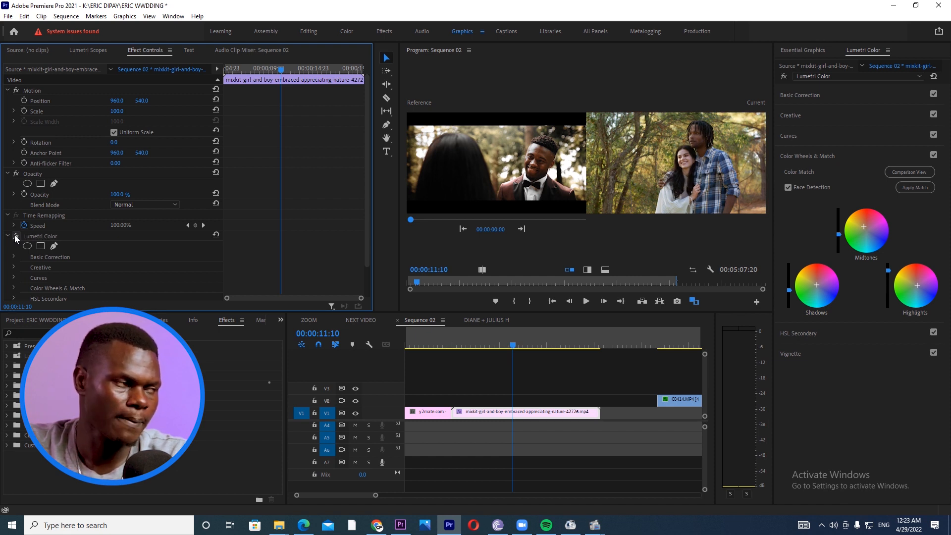
{"action": "left_click", "coordinate": [534, 343]}
{"action": "mouse_move", "coordinate": [533, 341]}
{"action": "left_mouse_down"}
{"action": "mouse_move", "coordinate": [502, 367]}
{"action": "mouse_move", "coordinate": [522, 351]}
{"action": "left_mouse_up"}
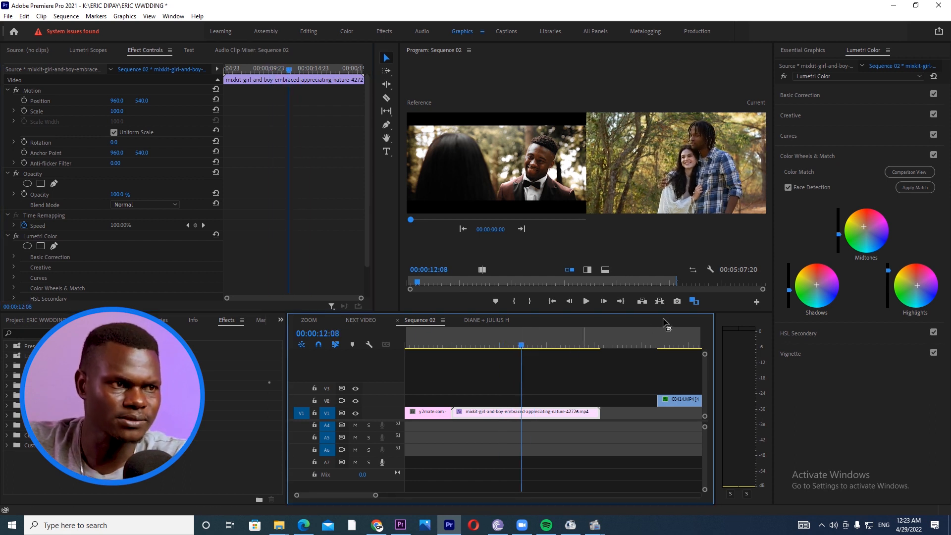
{"action": "left_click_drag", "start_coordinate": [527, 343], "coordinate": [525, 367]}
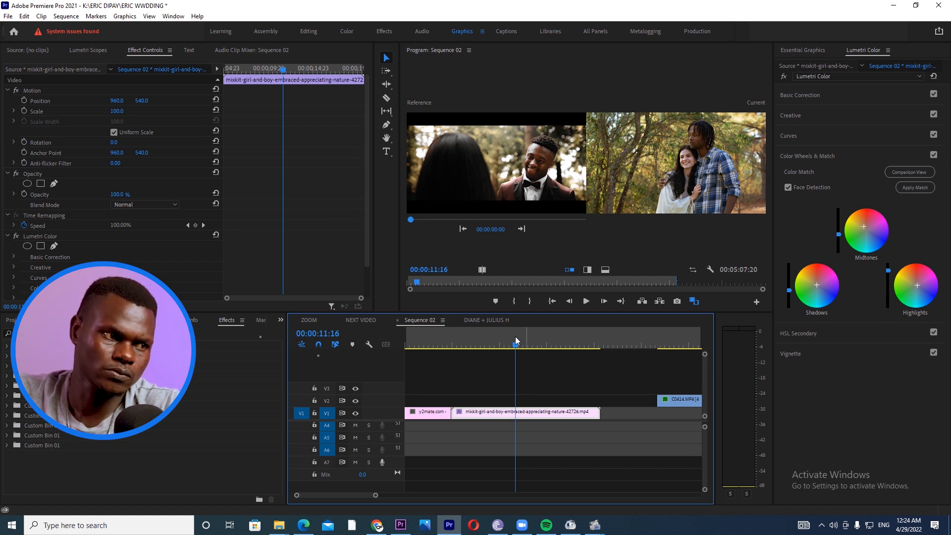
{"action": "key", "text": "space"}
{"action": "key", "text": "space"}
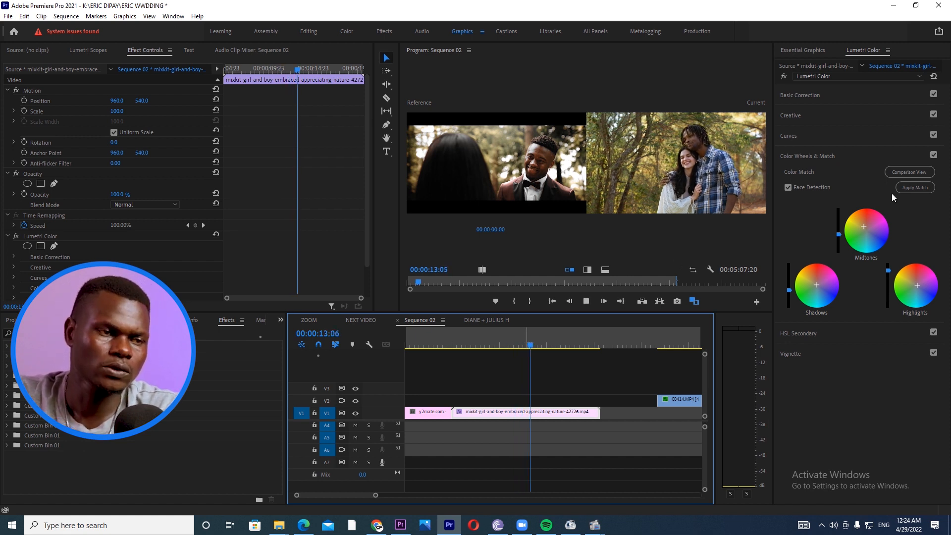
{"action": "left_click_drag", "start_coordinate": [550, 340], "coordinate": [533, 353]}
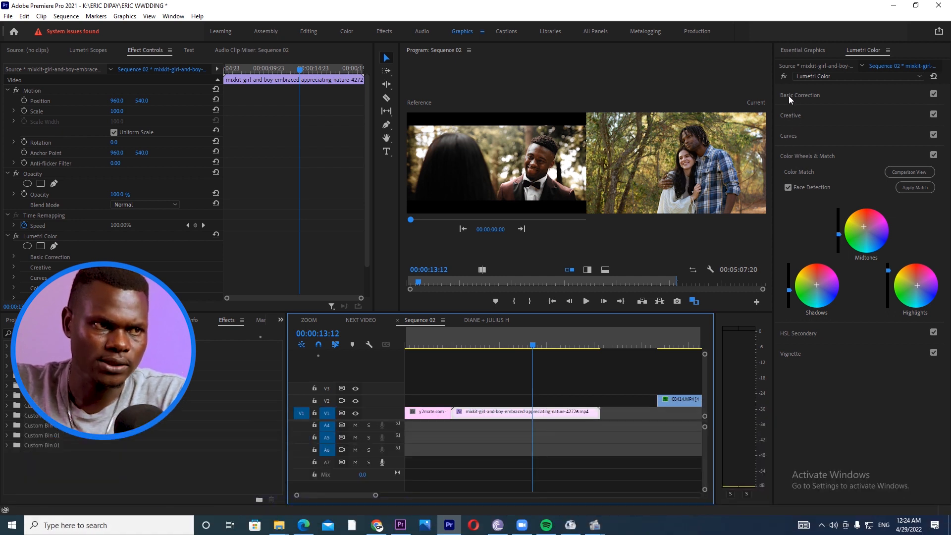
In the couple clip's basic correction, raise exposure to 0.7 and lower shadows to -33.0.
{"action": "left_click", "coordinate": [788, 95]}
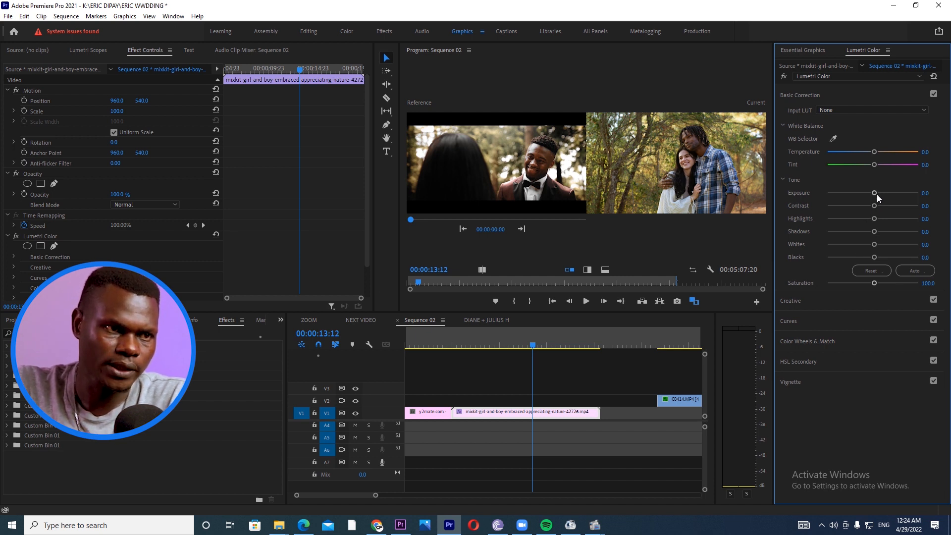
{"action": "left_click_drag", "start_coordinate": [875, 194], "coordinate": [876, 195]}
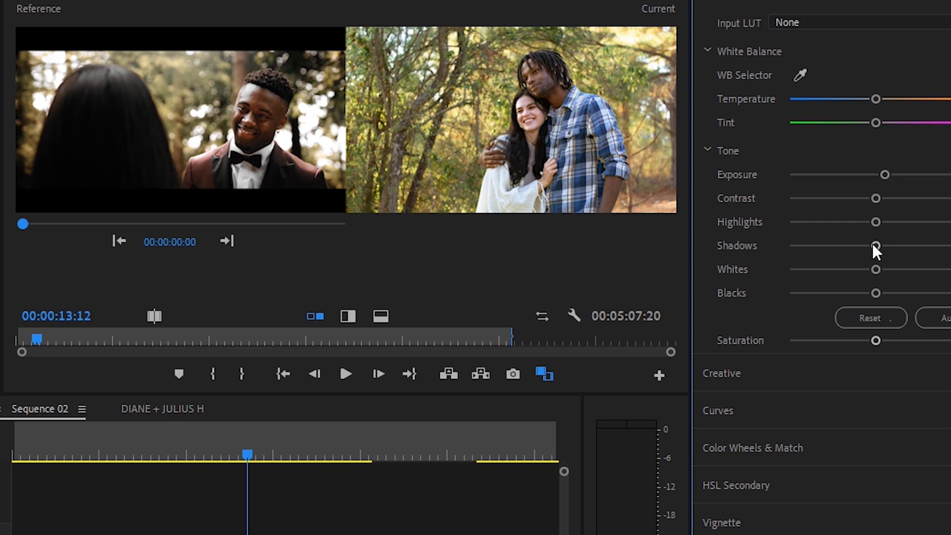
{"action": "left_click_drag", "start_coordinate": [873, 245], "coordinate": [836, 257]}
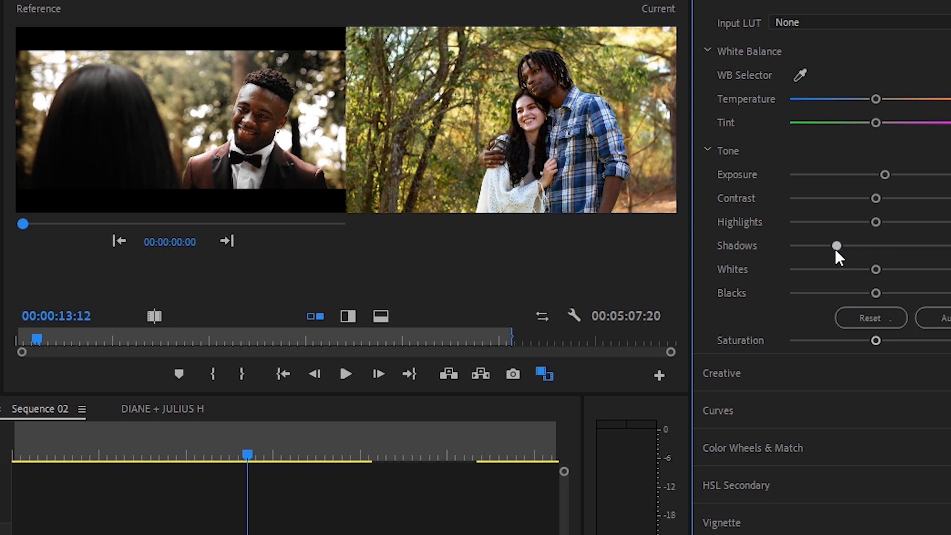
{"action": "left_click_drag", "start_coordinate": [837, 251], "coordinate": [840, 245]}
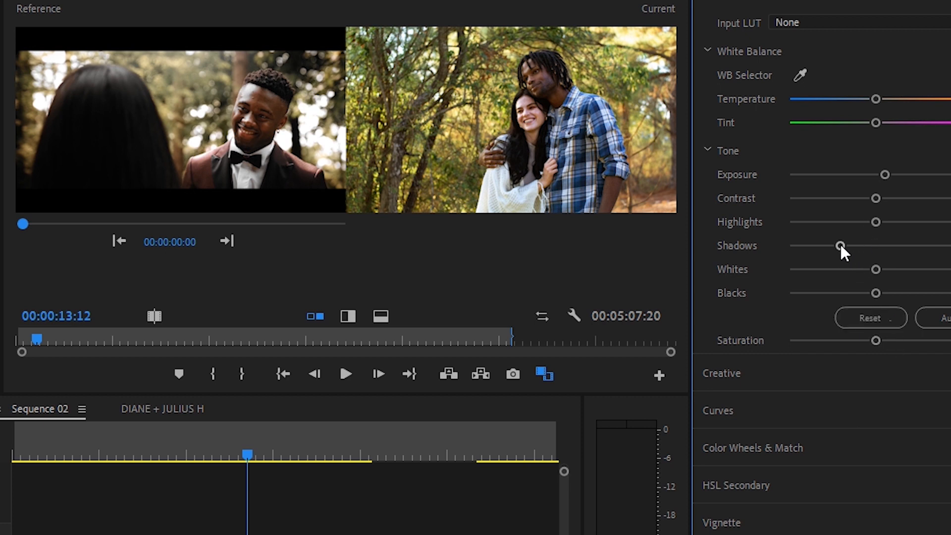
{"action": "left_click_drag", "start_coordinate": [842, 243], "coordinate": [837, 249]}
Refine the couple clip's basic correction with whites at -24.3, highlights at -18.9 and saturation at 110.0.
{"action": "left_click_drag", "start_coordinate": [874, 269], "coordinate": [867, 270]}
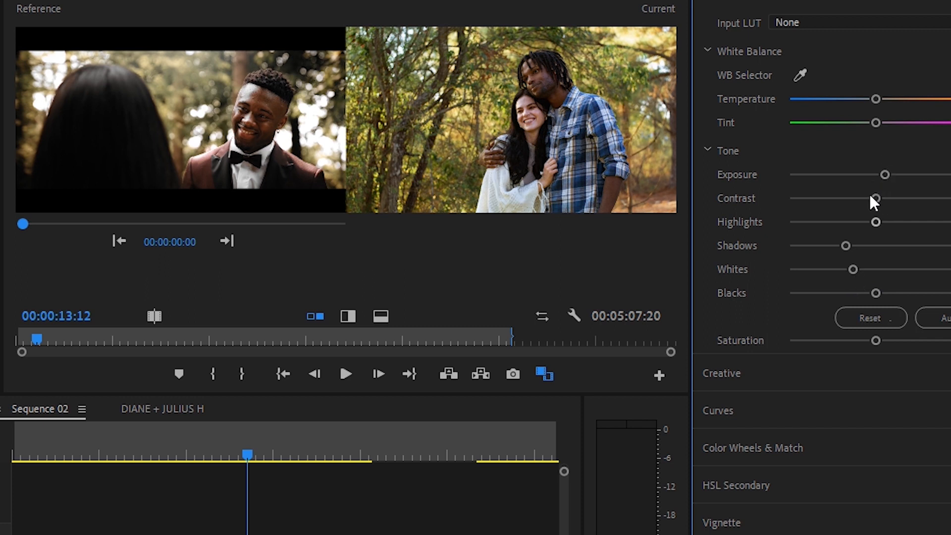
{"action": "left_click_drag", "start_coordinate": [873, 220], "coordinate": [856, 229]}
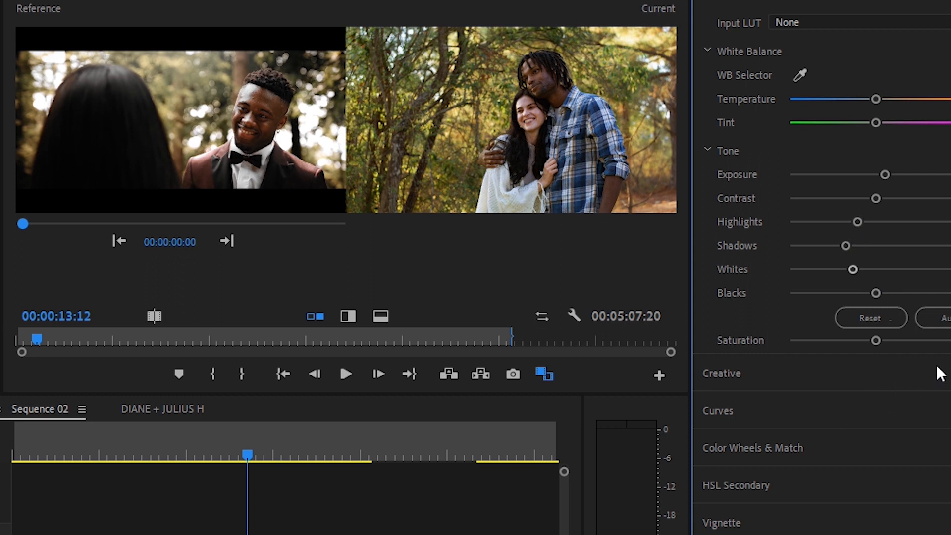
{"action": "left_click_drag", "start_coordinate": [876, 341], "coordinate": [879, 342]}
Play and scrub through the graded couple clip to check its colors against the reference frame.
{"action": "left_click_drag", "start_coordinate": [208, 502], "coordinate": [174, 504]}
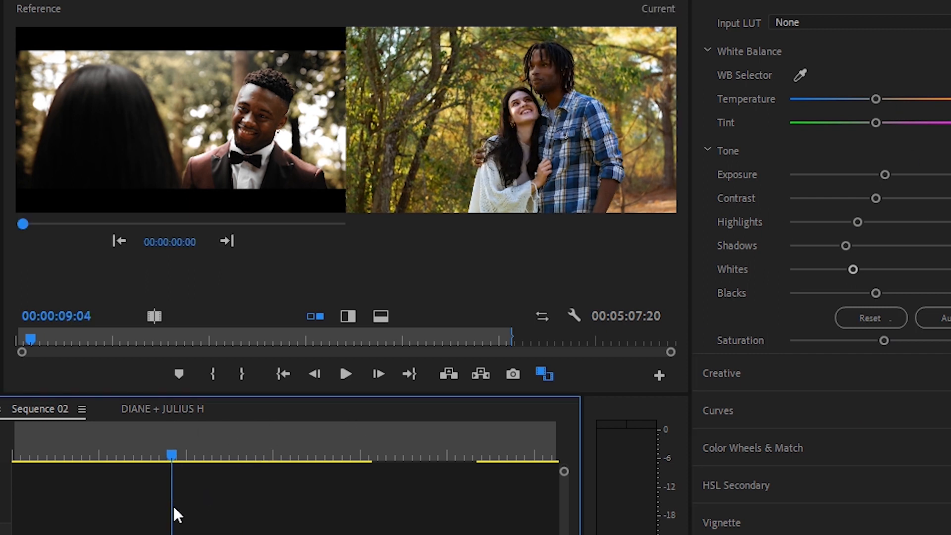
{"action": "key", "text": "space"}
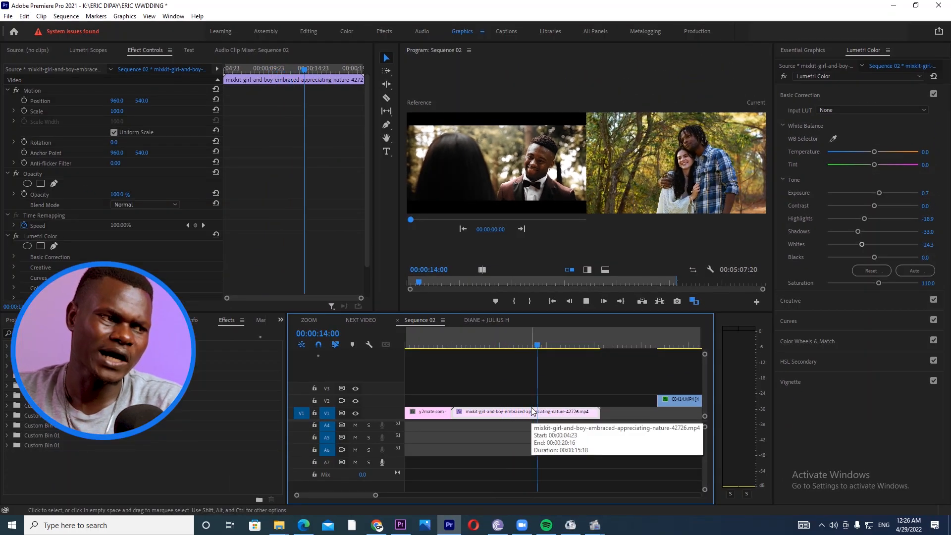
{"action": "key", "text": "minus"}
{"action": "key", "text": "minus"}
{"action": "key", "text": "space"}
{"action": "left_click_drag", "start_coordinate": [447, 345], "coordinate": [442, 368]}
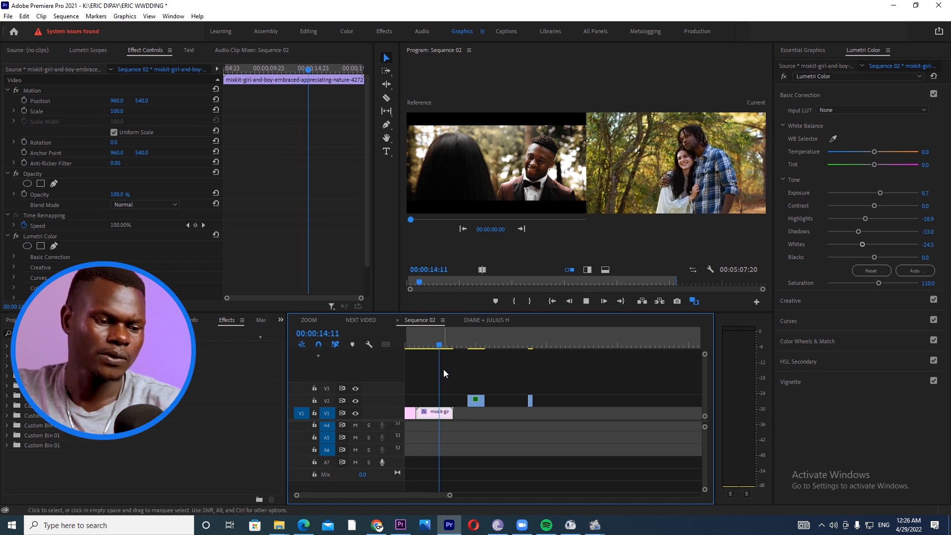
{"action": "key", "text": "equal"}
{"action": "key", "text": "equal"}
{"action": "left_click_drag", "start_coordinate": [565, 345], "coordinate": [550, 357]}
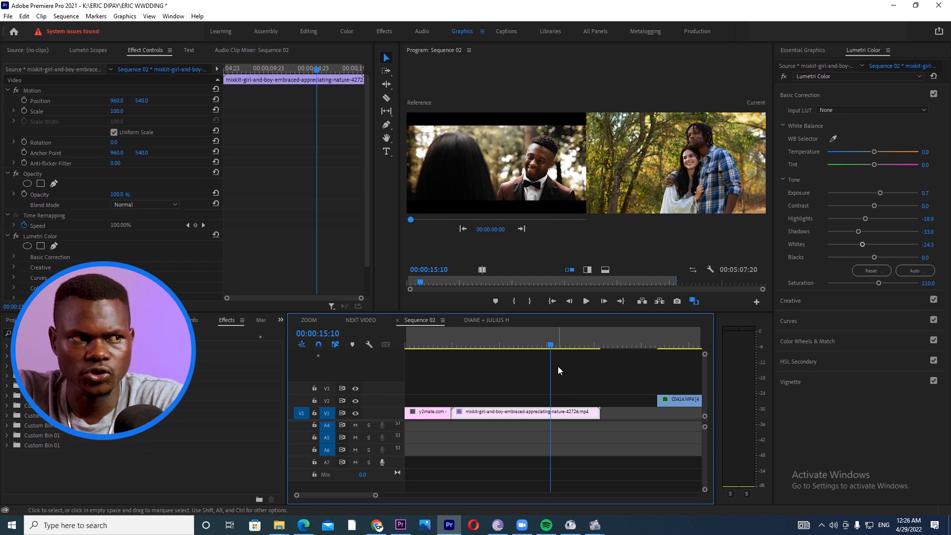
{"action": "left_click", "coordinate": [564, 340]}
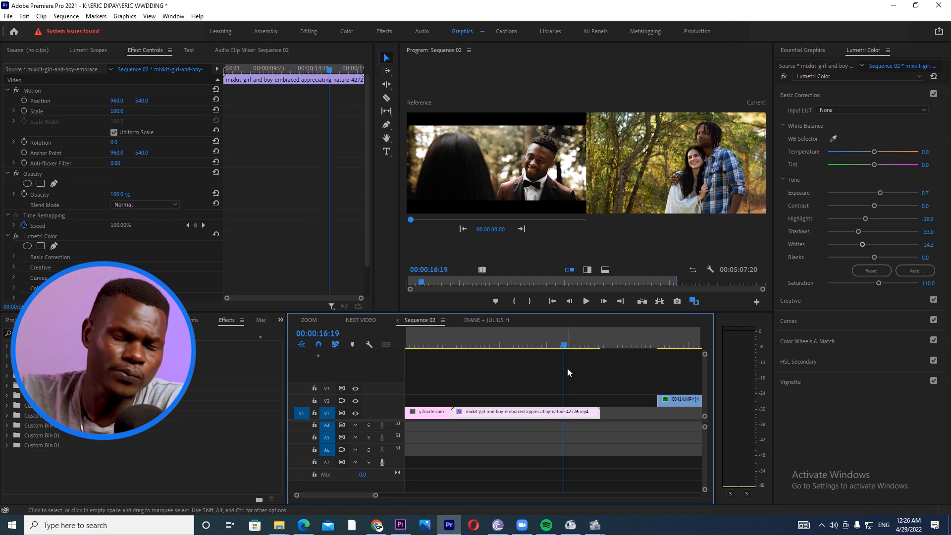